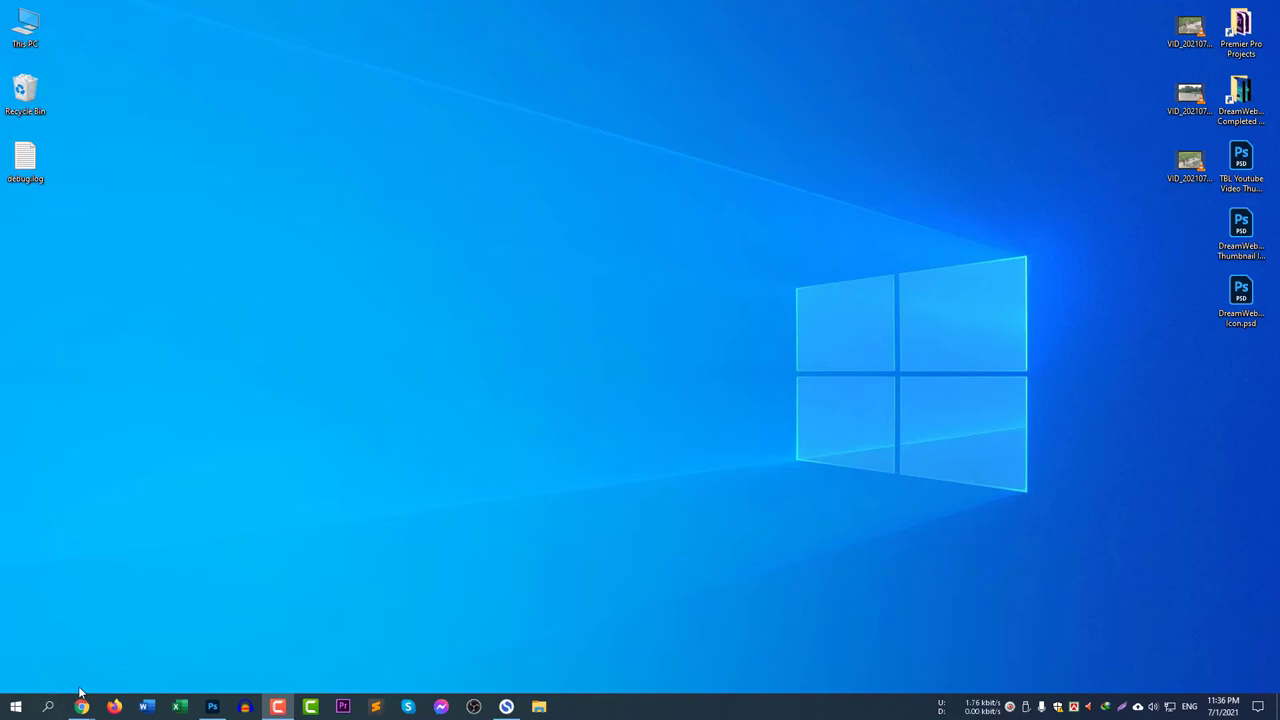
Search 'update' from the taskbar and open the Windows Update settings page via Check for updates
click(47, 707)
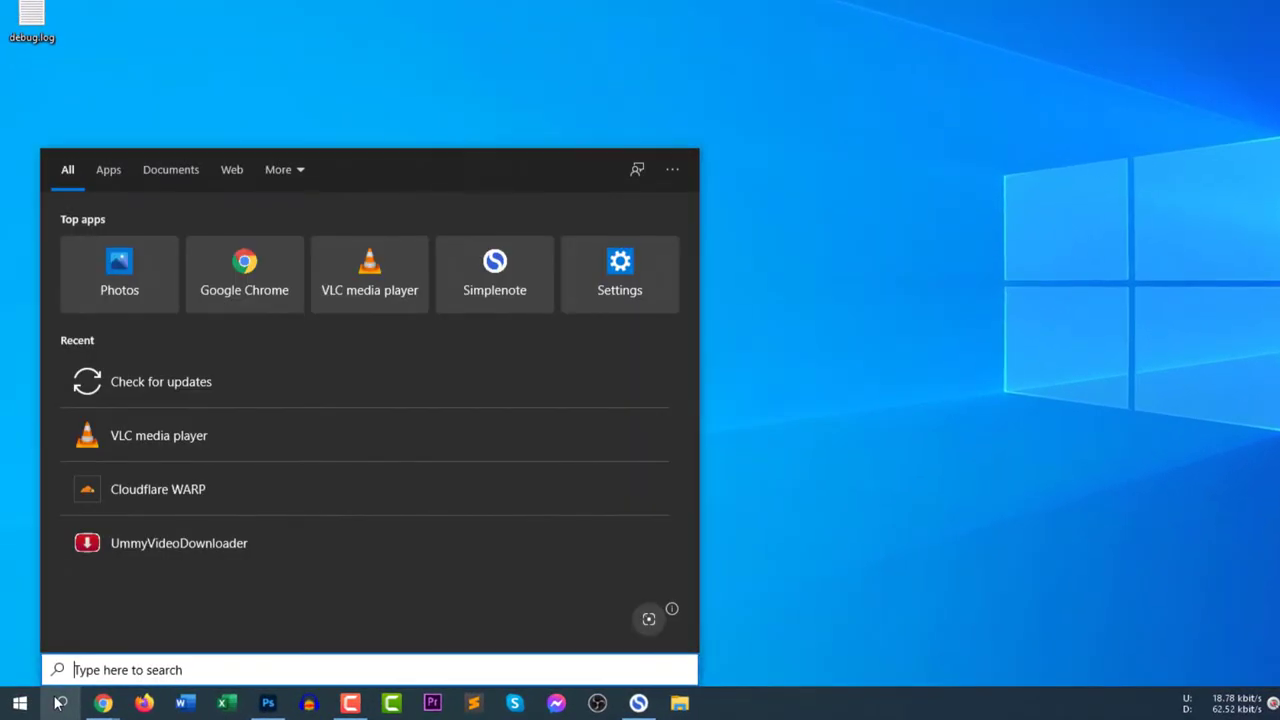
text(upd)
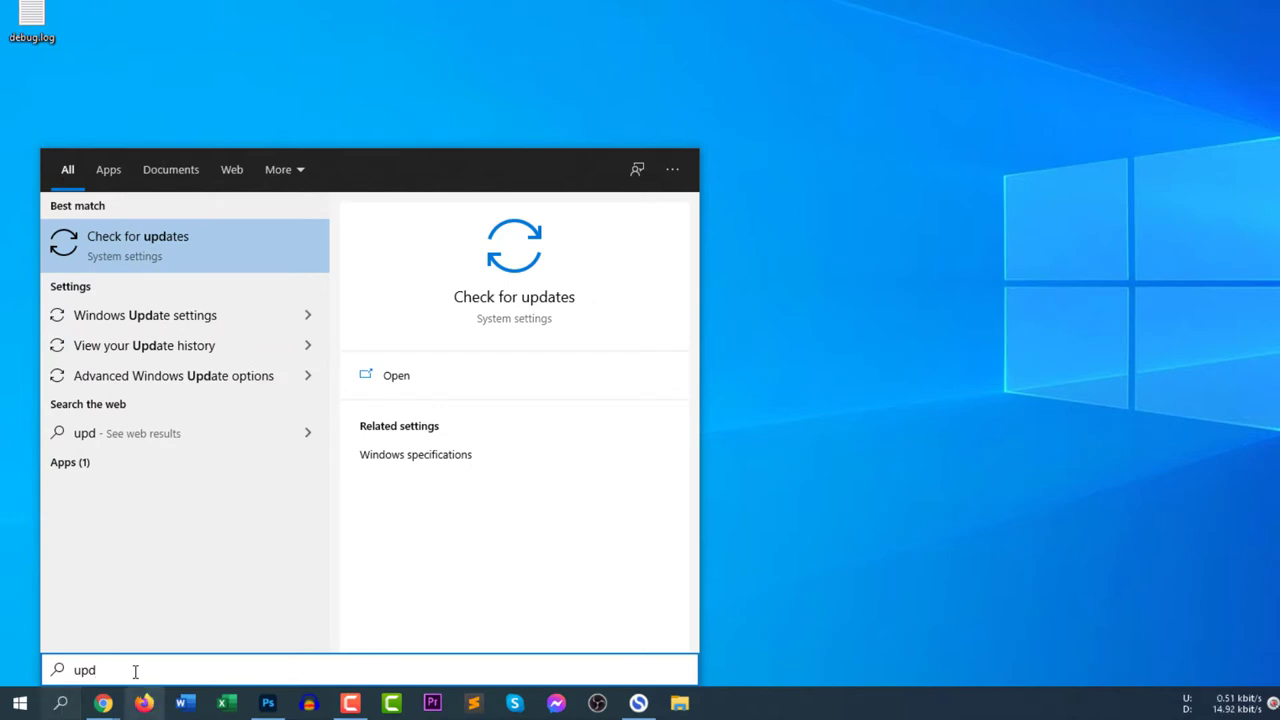
text(ate)
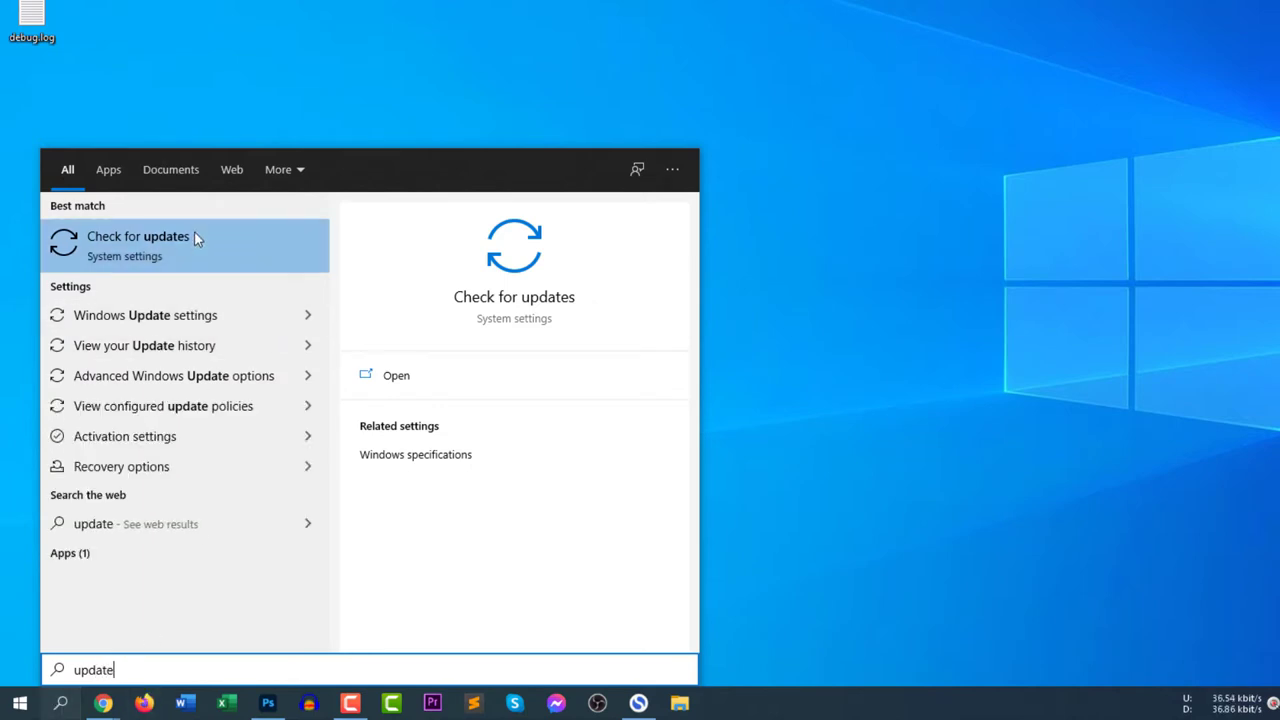
click(203, 240)
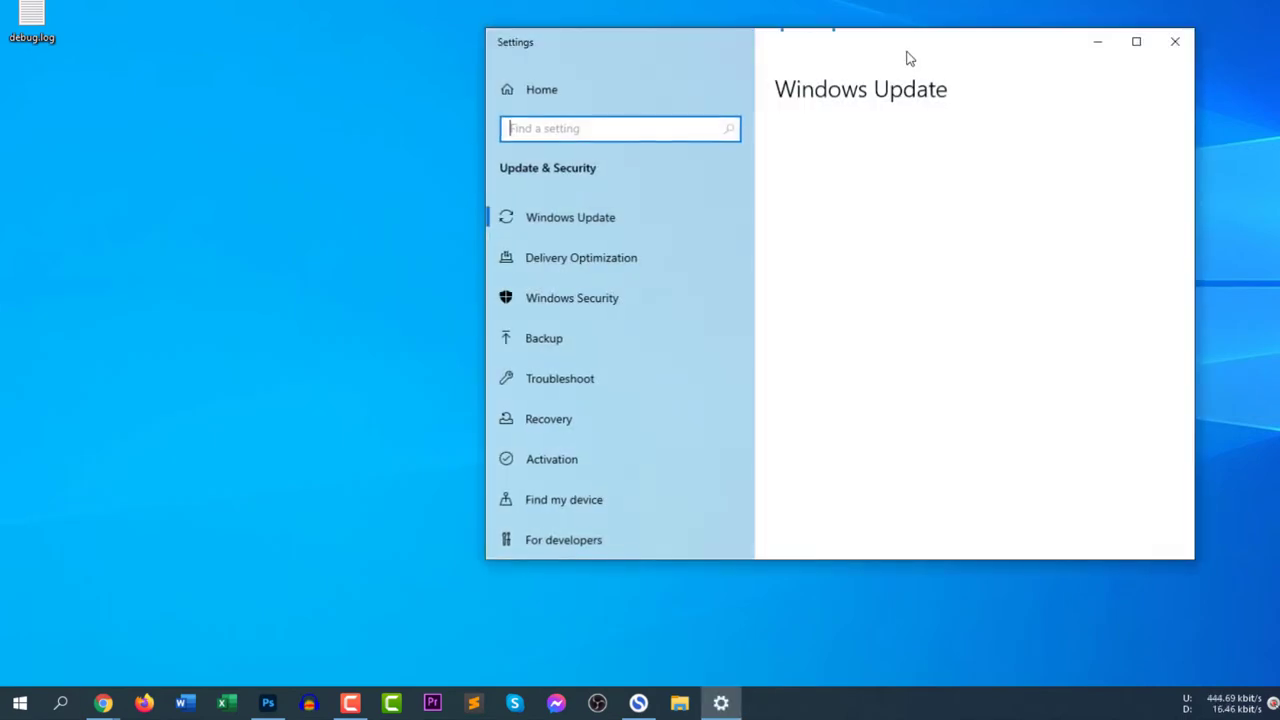
drag(910, 48, 857, 9)
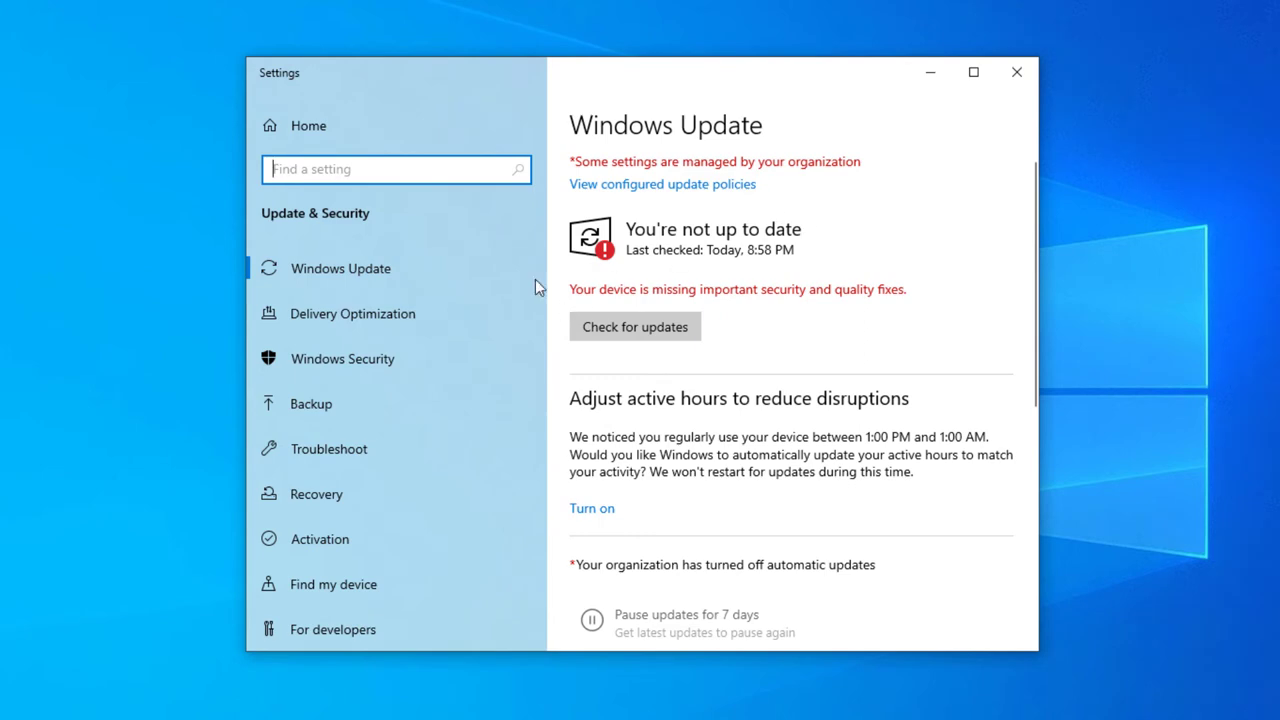
Scroll the Update & Security sidebar and open the Windows Insider Program page
scroll(470, 400, down, 3)
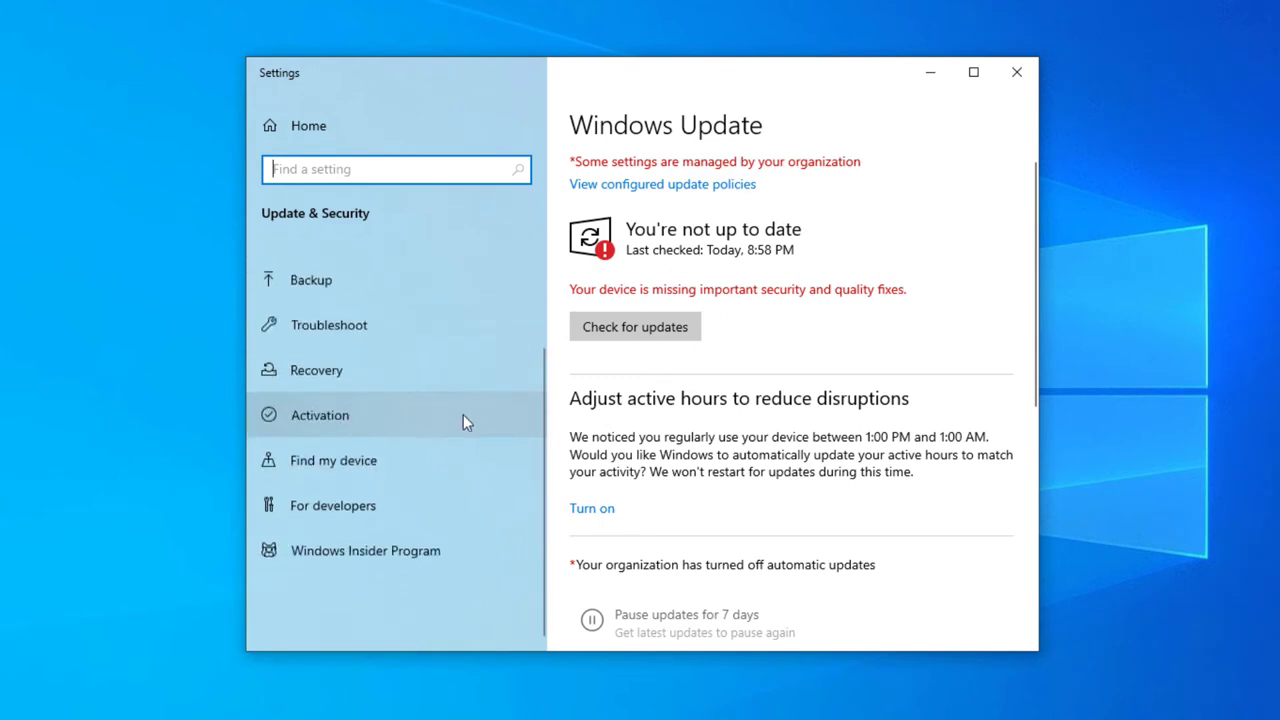
click(424, 551)
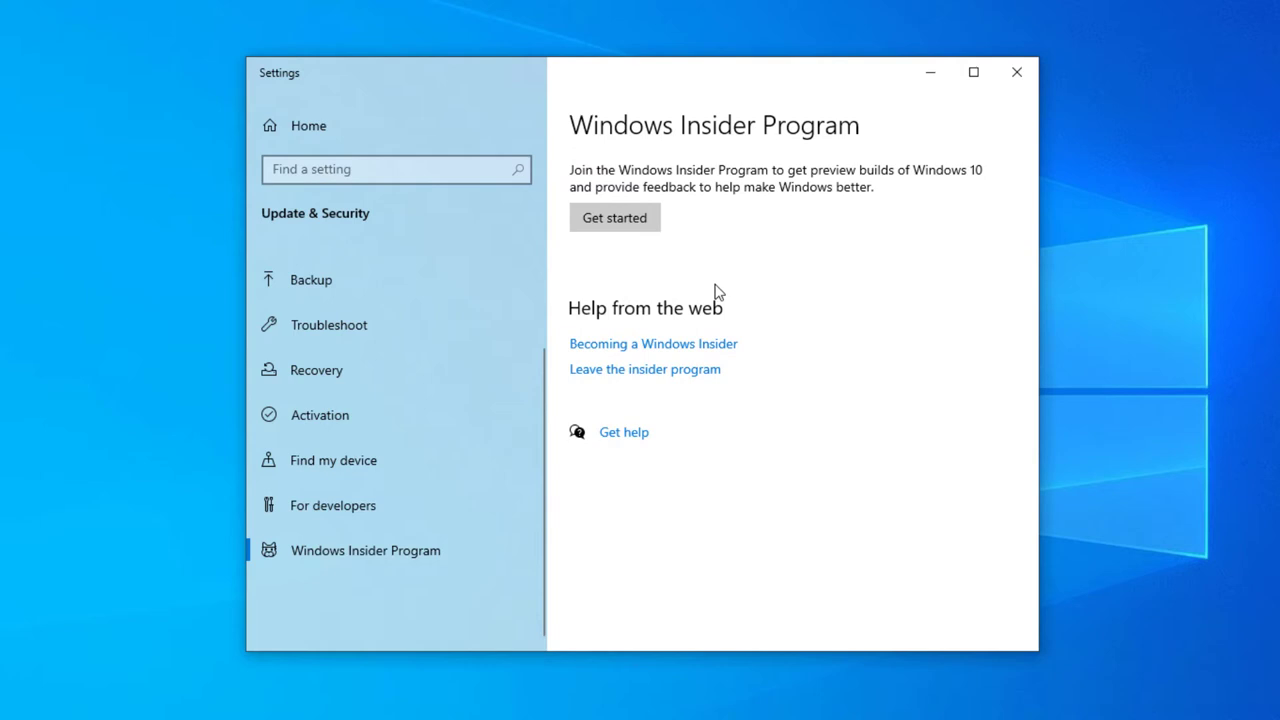
Start joining the Insider Program and choose to link an account
click(618, 222)
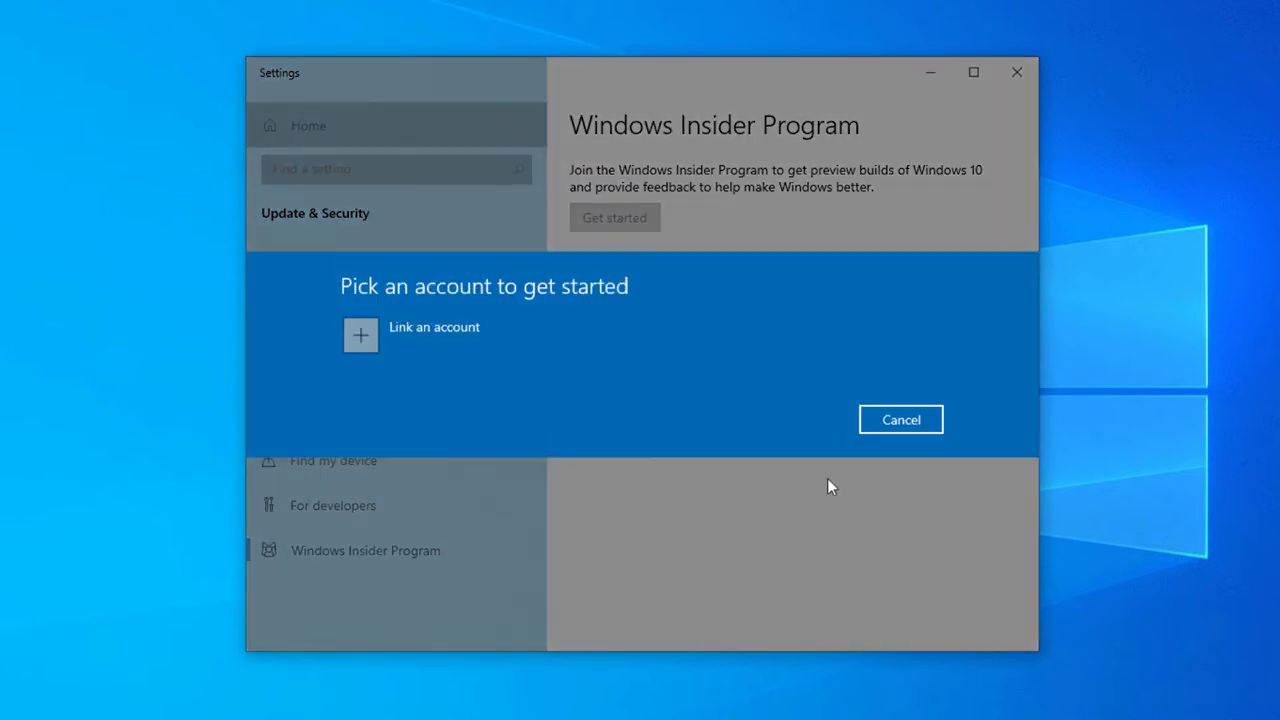
click(476, 352)
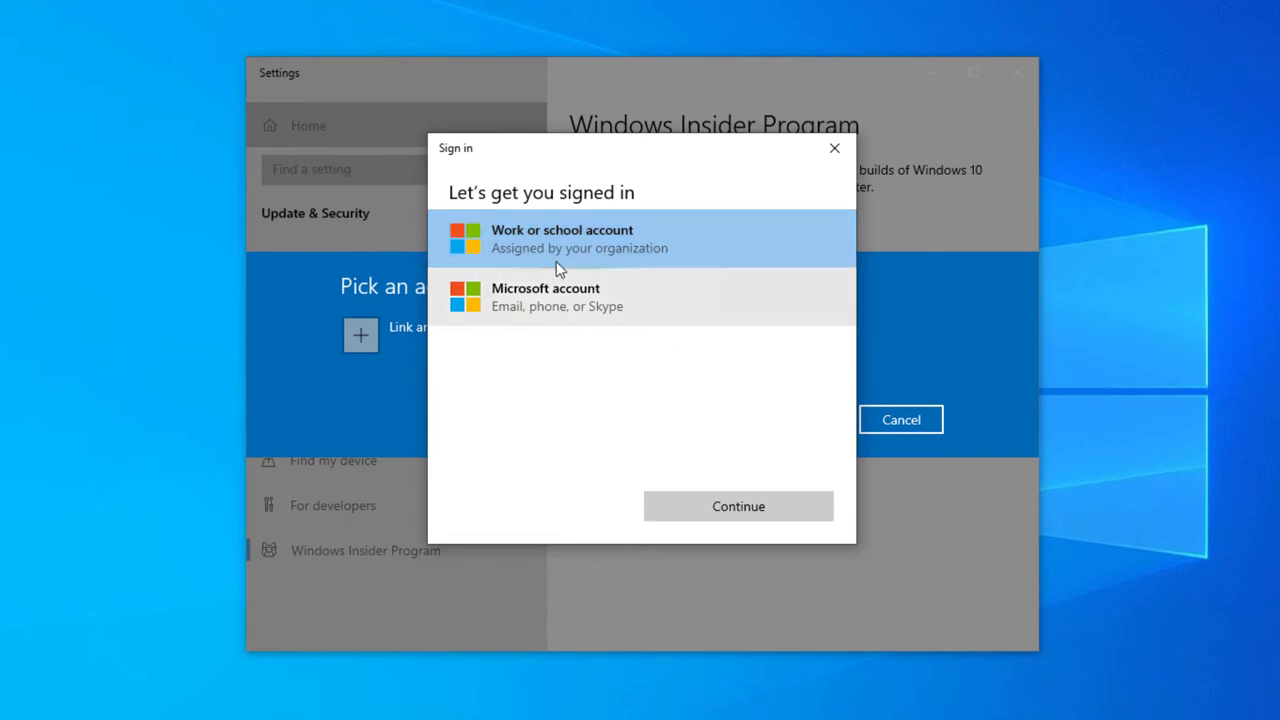
Sign in with a Microsoft account, entering its e-mail address and password
click(655, 303)
click(774, 508)
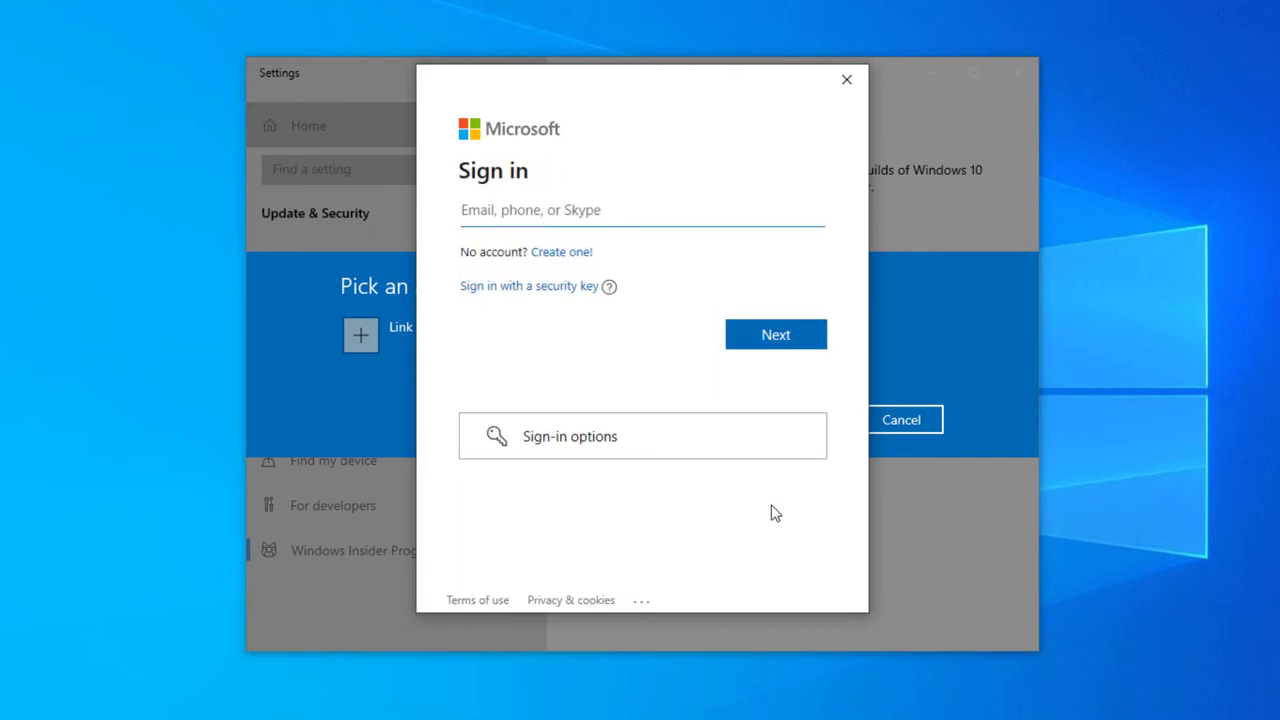
text(user@outlook)
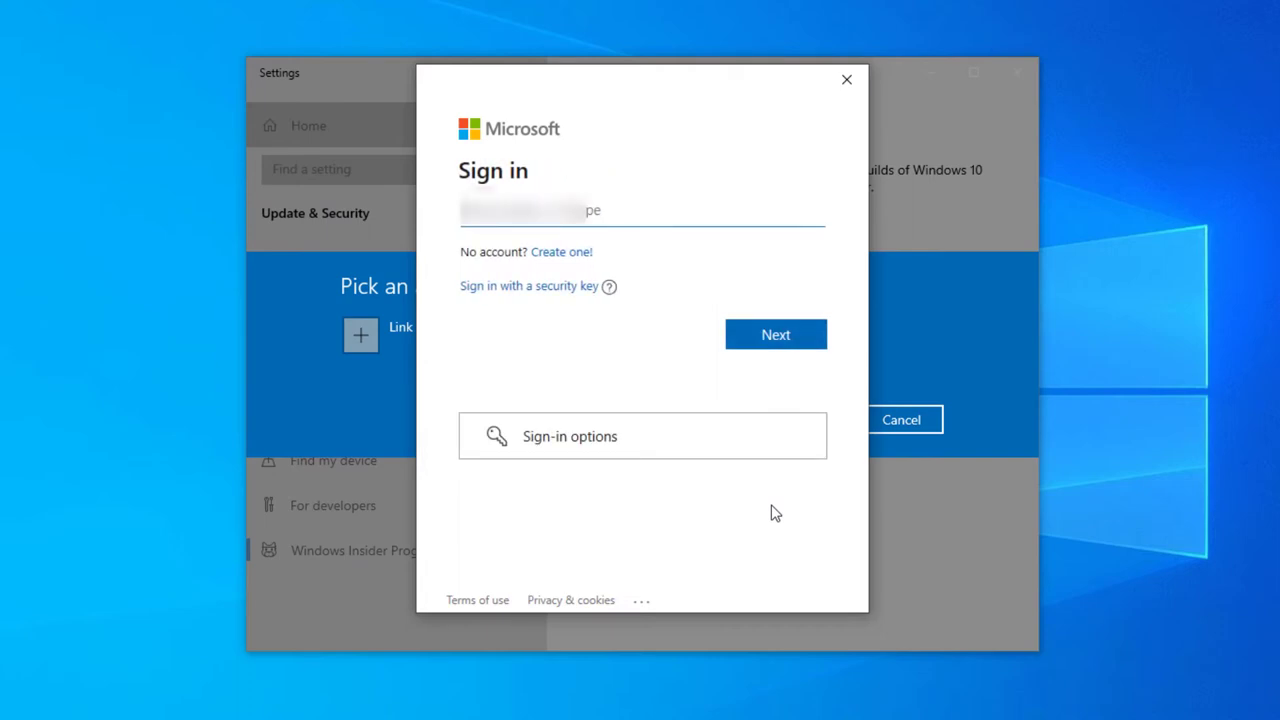
text(.com)
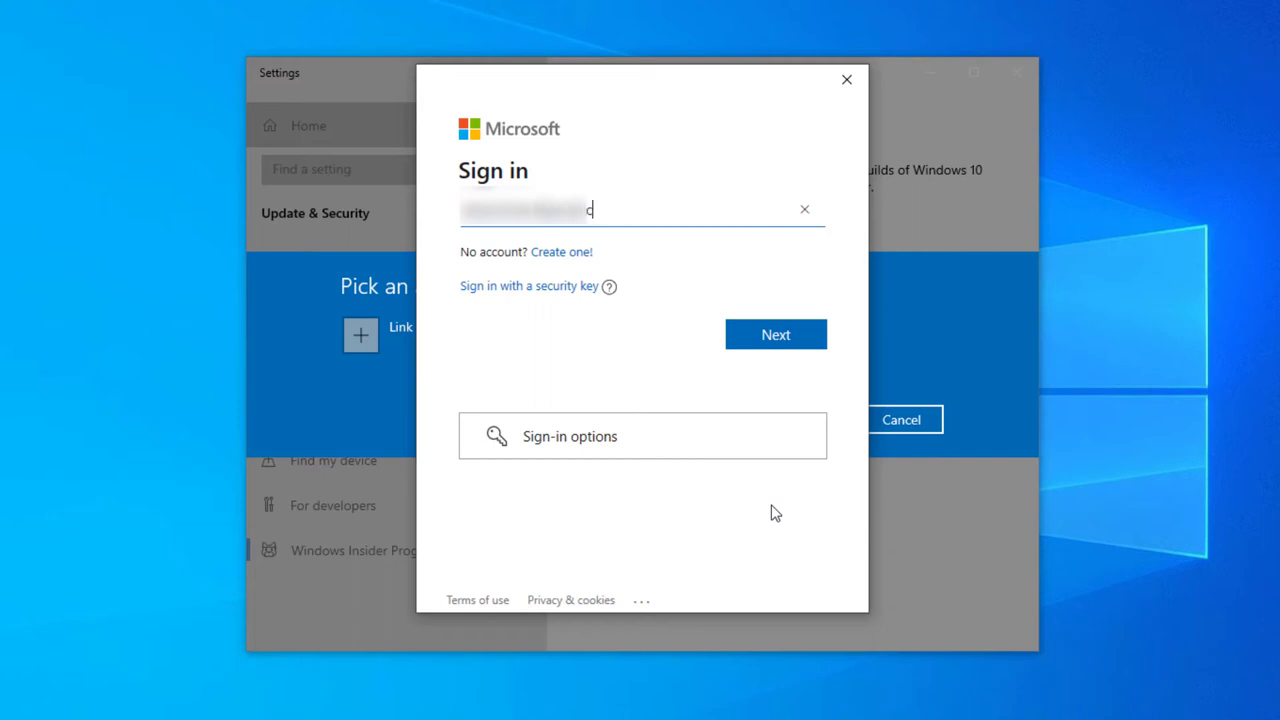
text(om)
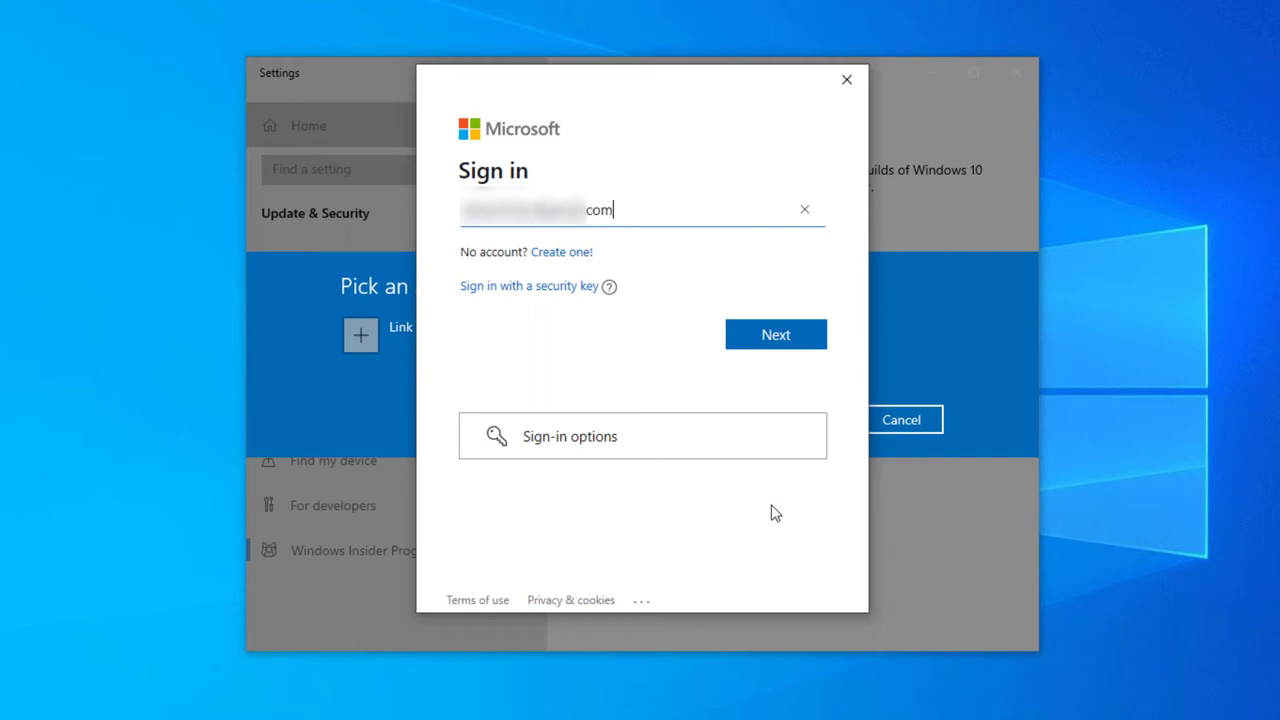
click(777, 336)
text(•••)
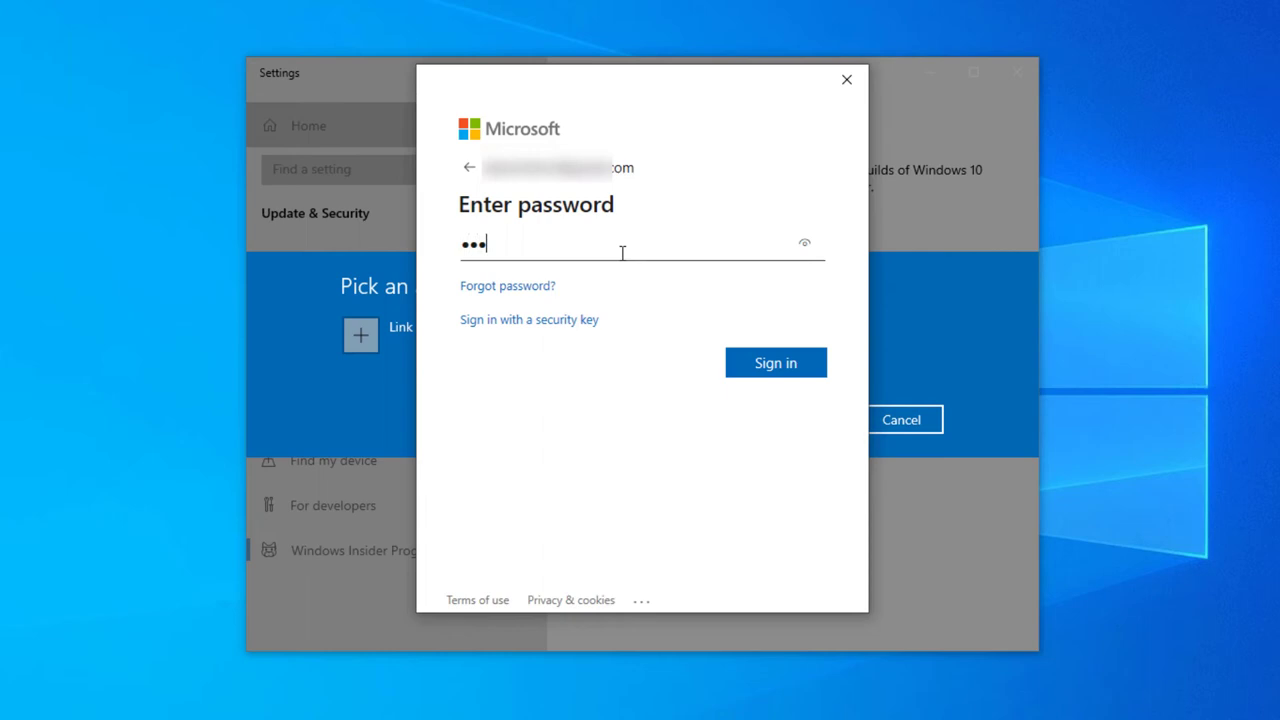
text(•••••••)
click(780, 372)
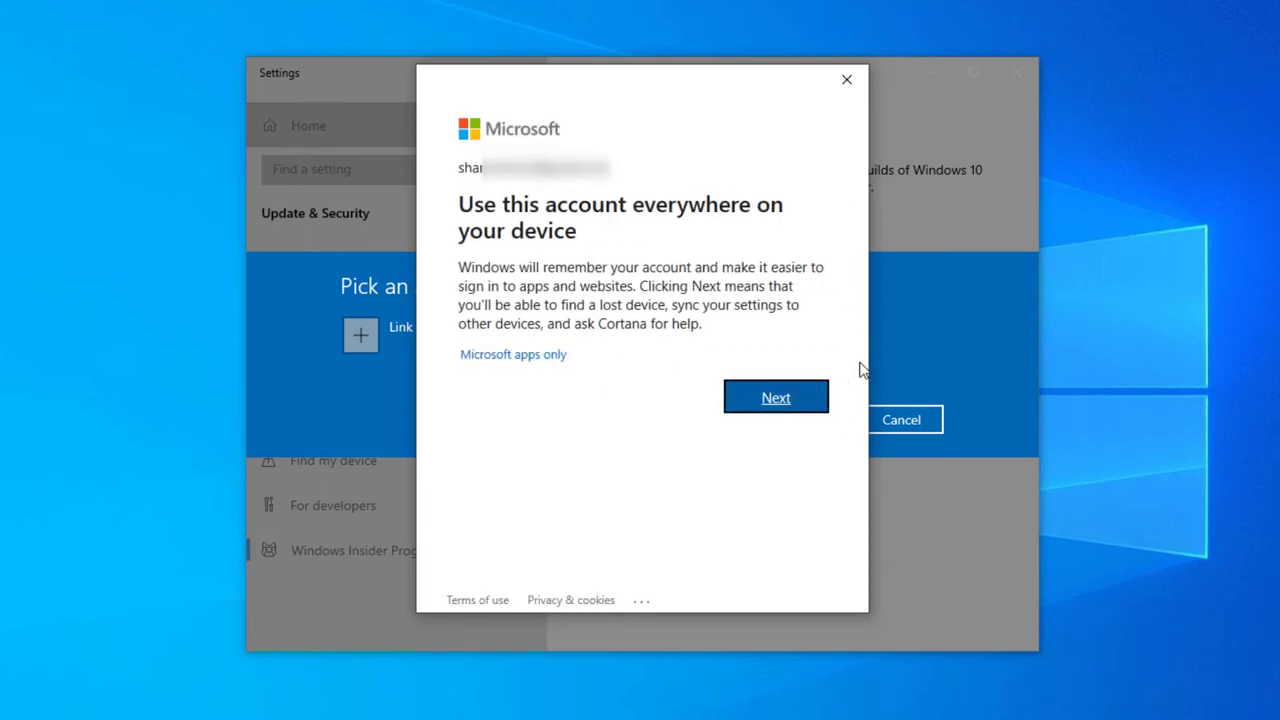
Accept using this Microsoft account everywhere on the device
click(768, 404)
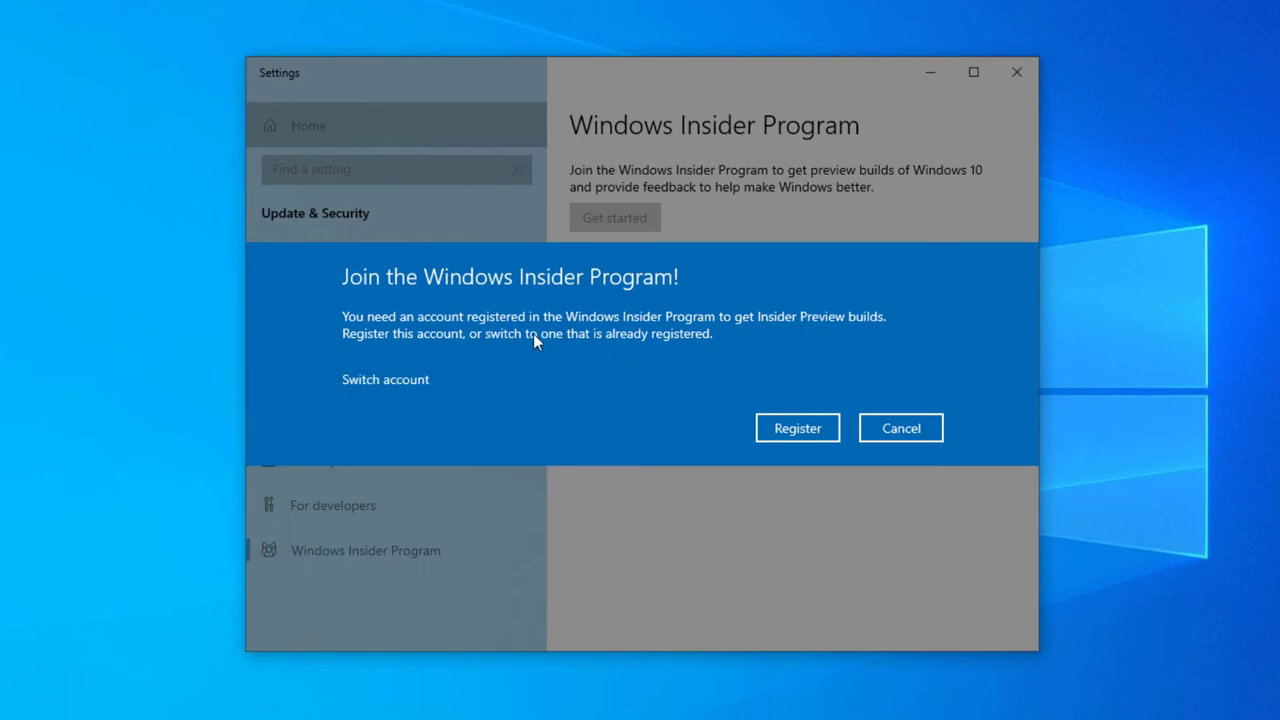
Register the account, accept and submit the Insider agreement, and close the confirmation
click(800, 427)
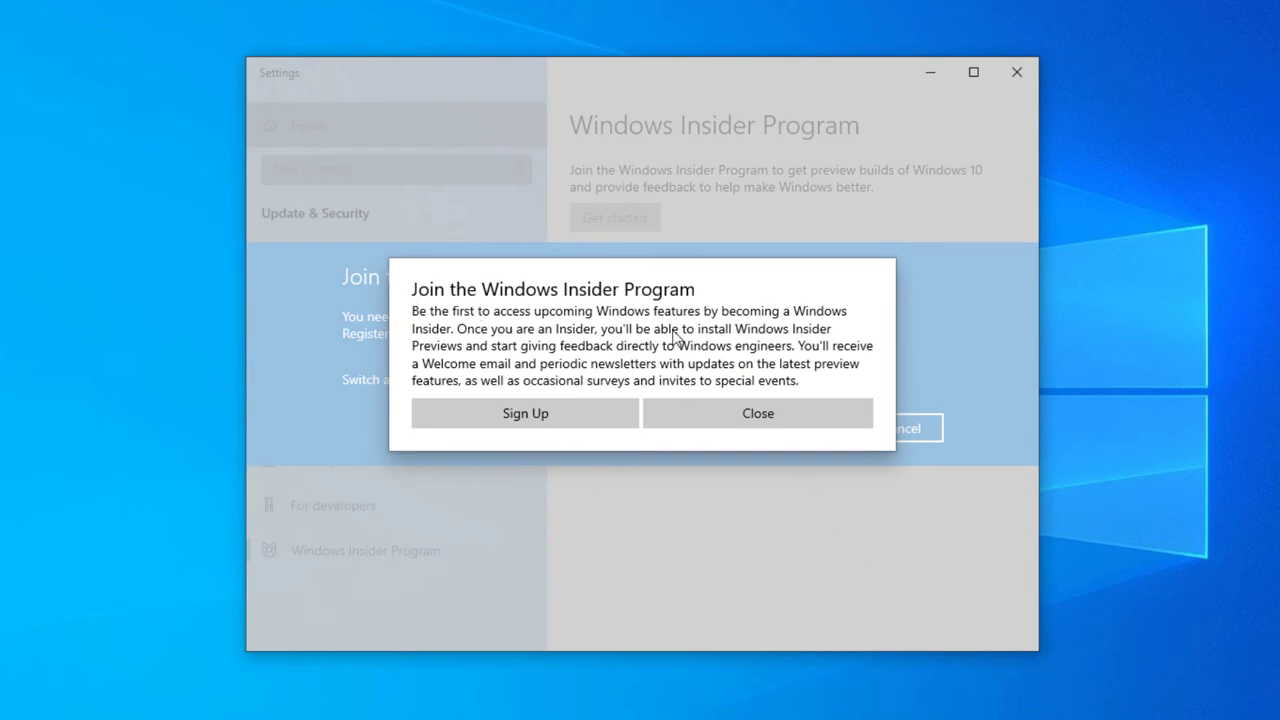
click(560, 414)
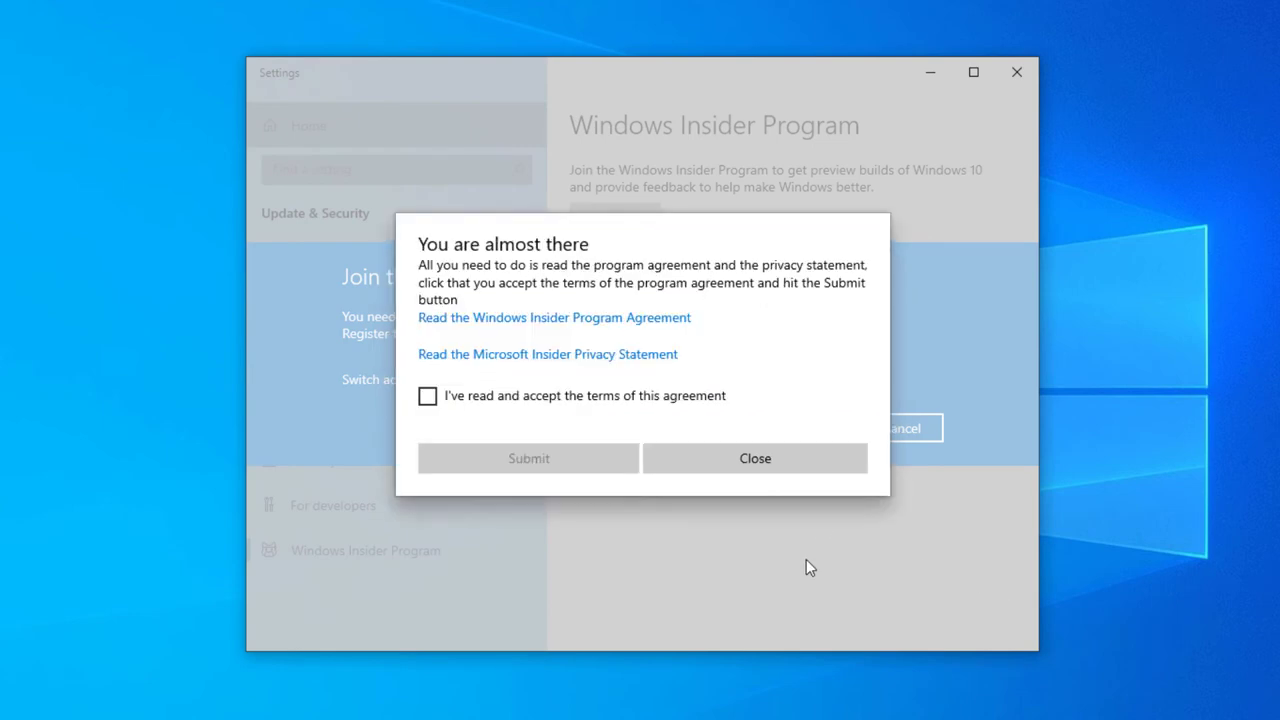
click(430, 398)
click(566, 464)
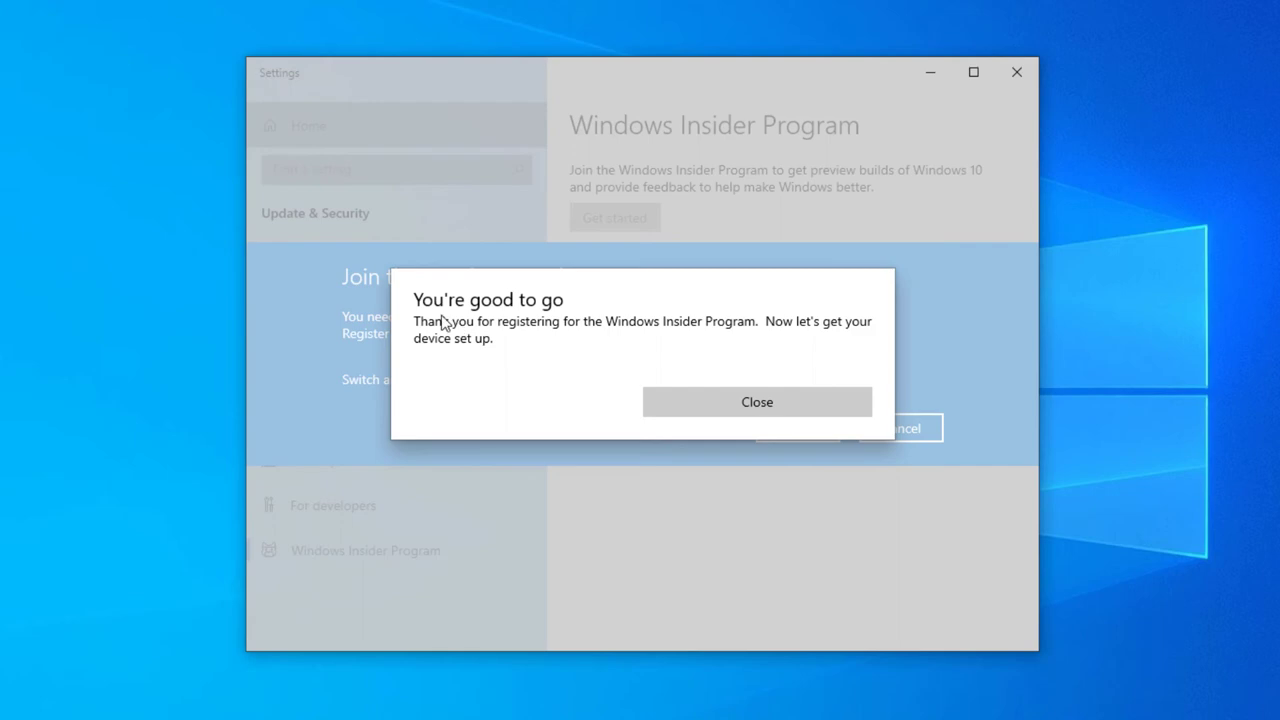
click(772, 410)
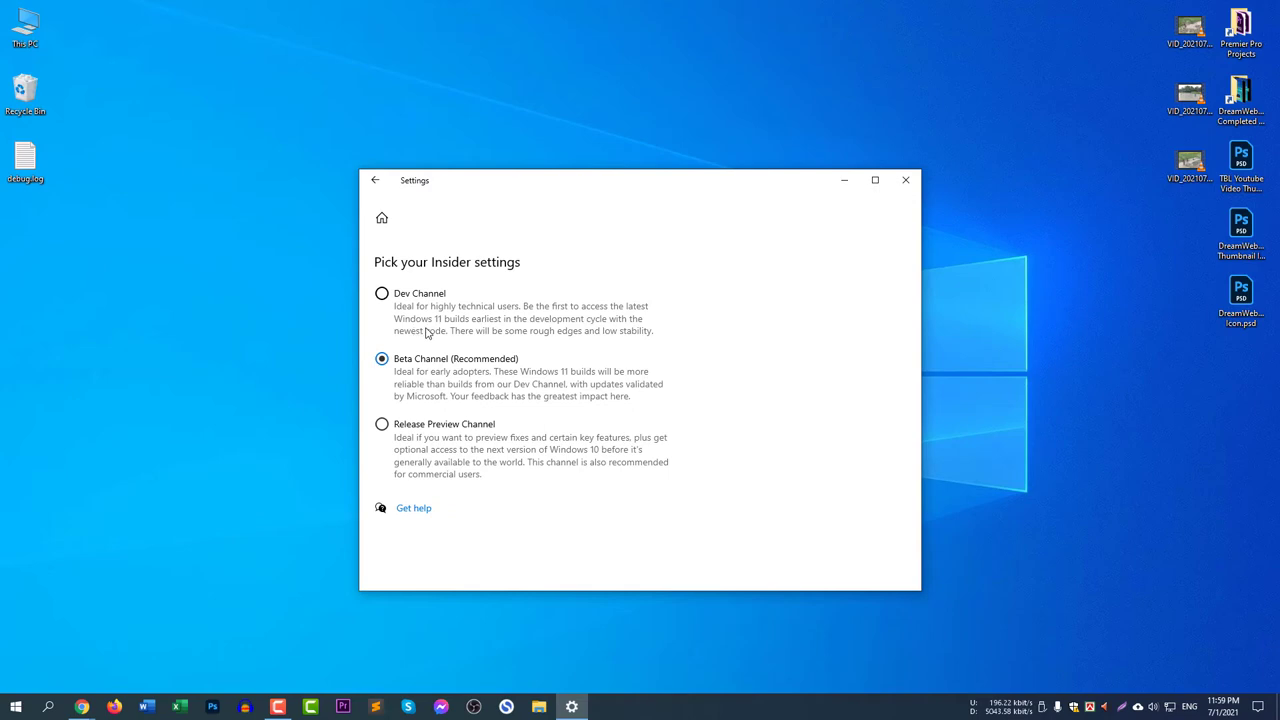
Choose the Dev Channel for Insider builds and return to the Insider Program page
click(381, 295)
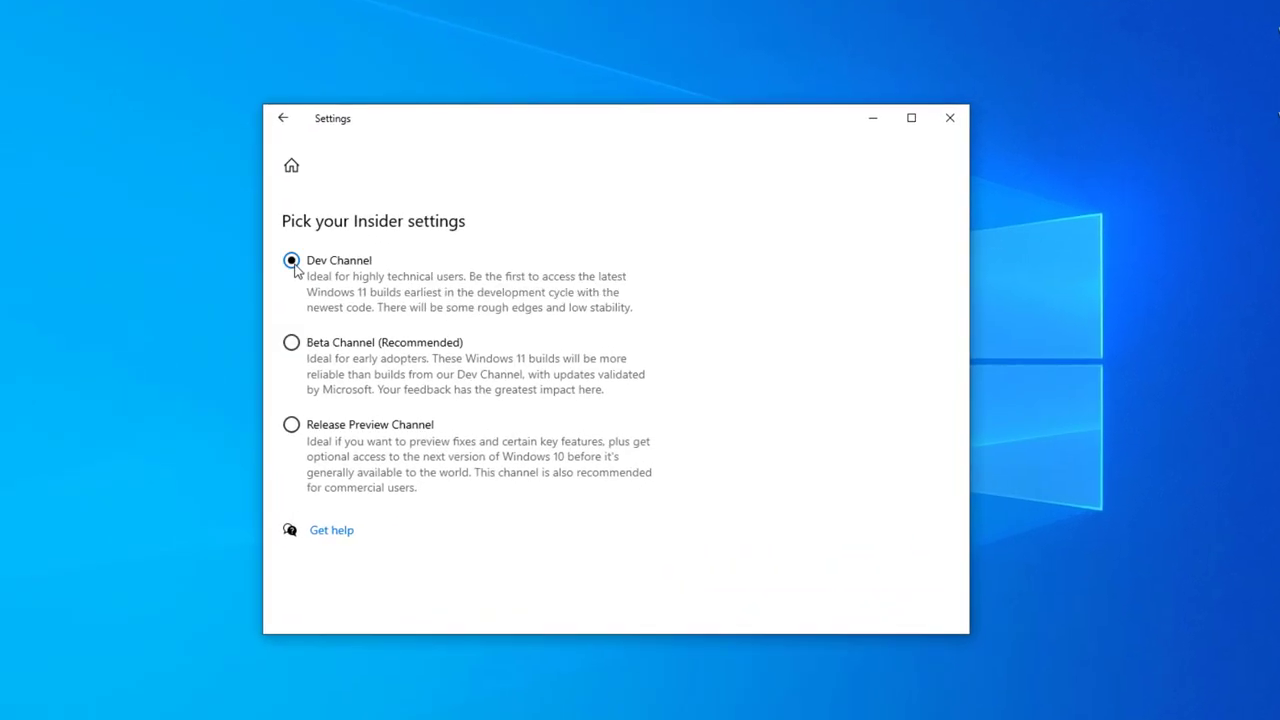
click(280, 120)
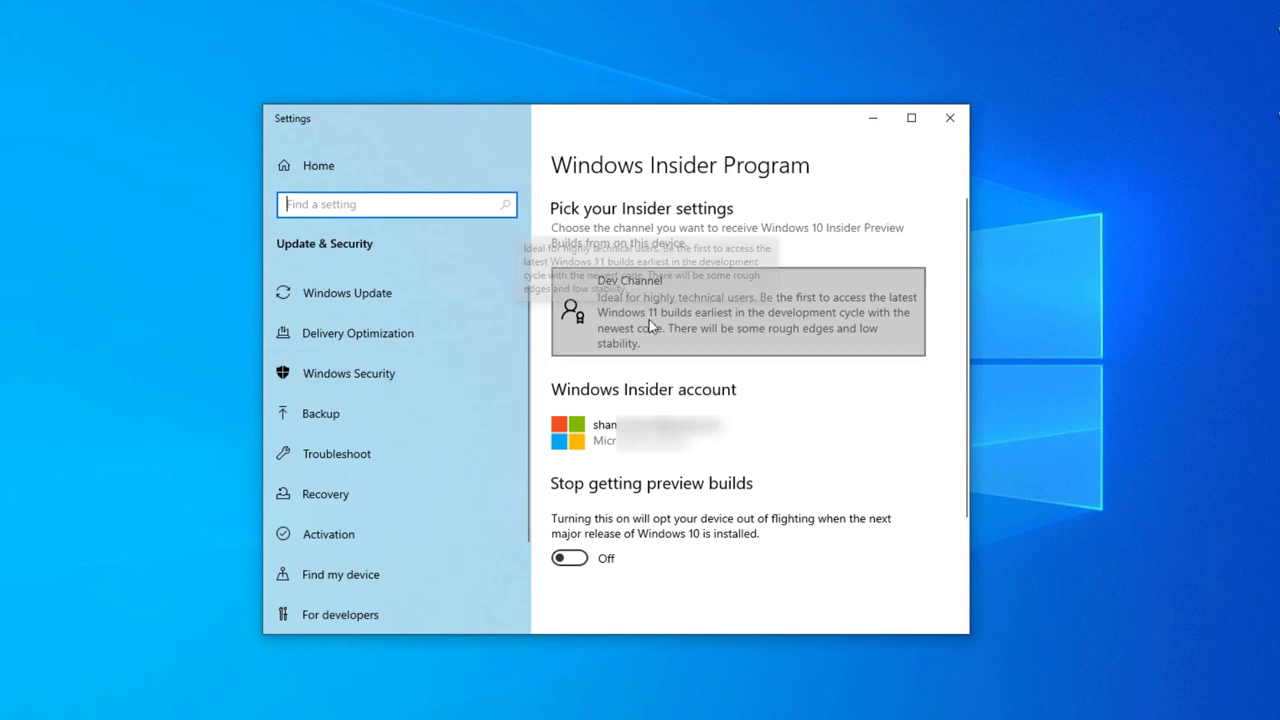
In Windows Update, view optional updates and highlight the Windows 11 Insider Preview 10.0.22000.51 entry
click(414, 298)
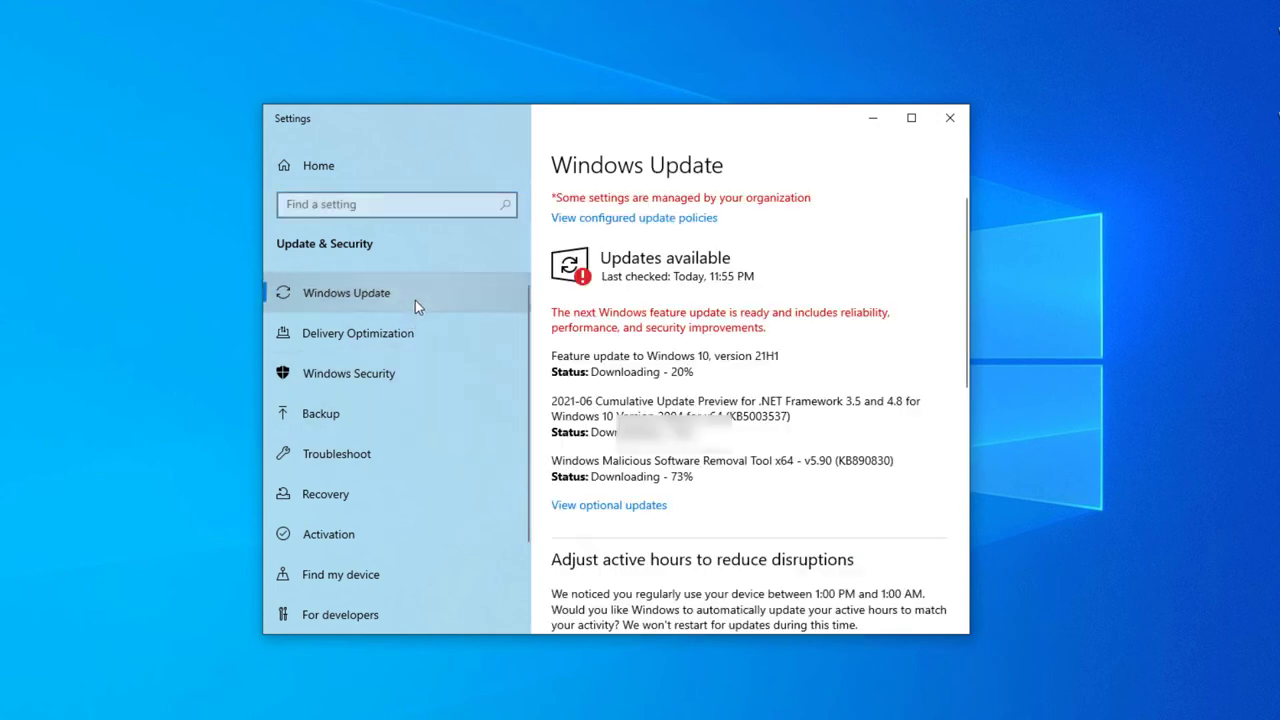
click(641, 518)
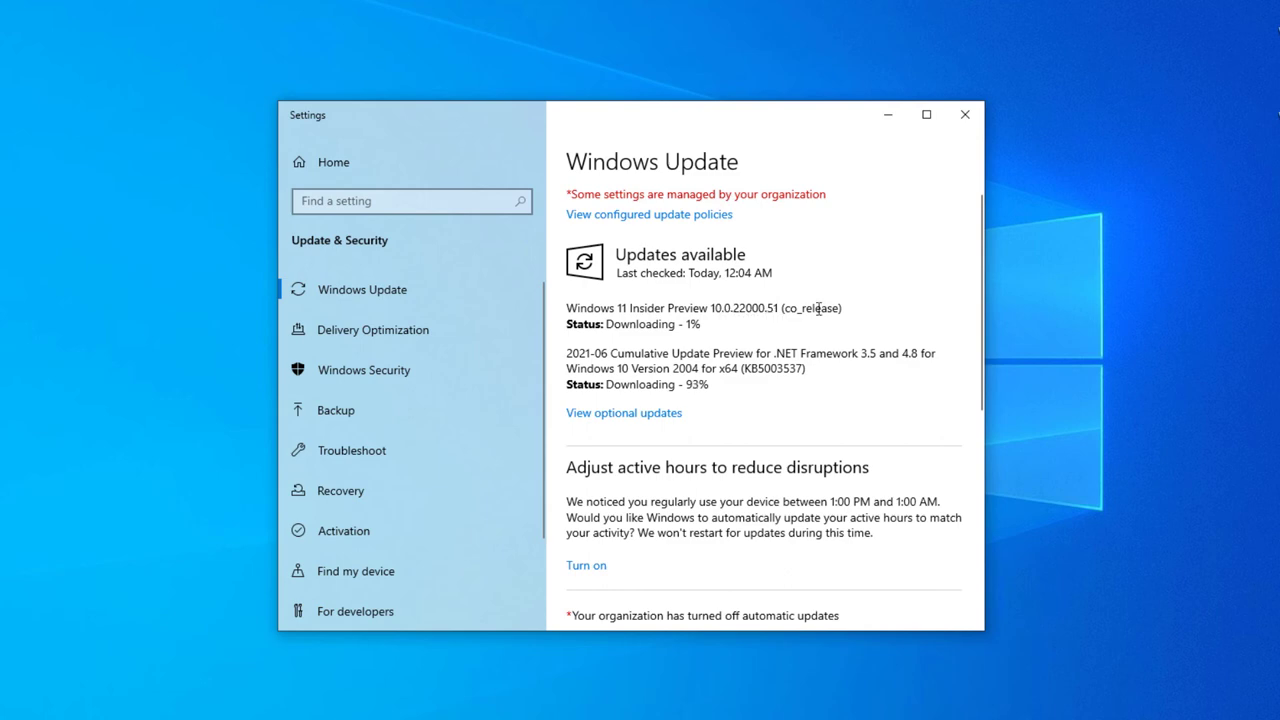
drag(819, 310, 784, 310)
drag(580, 310, 710, 310)
click(731, 310)
drag(579, 310, 707, 322)
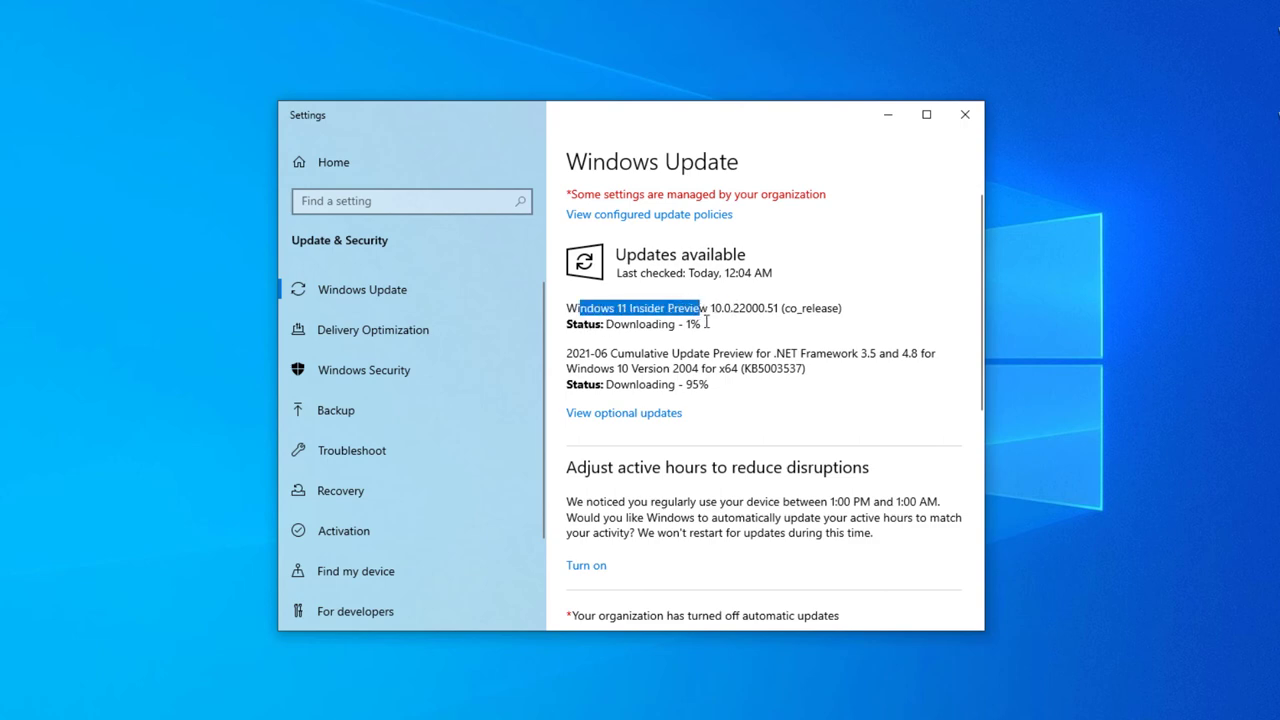
click(735, 311)
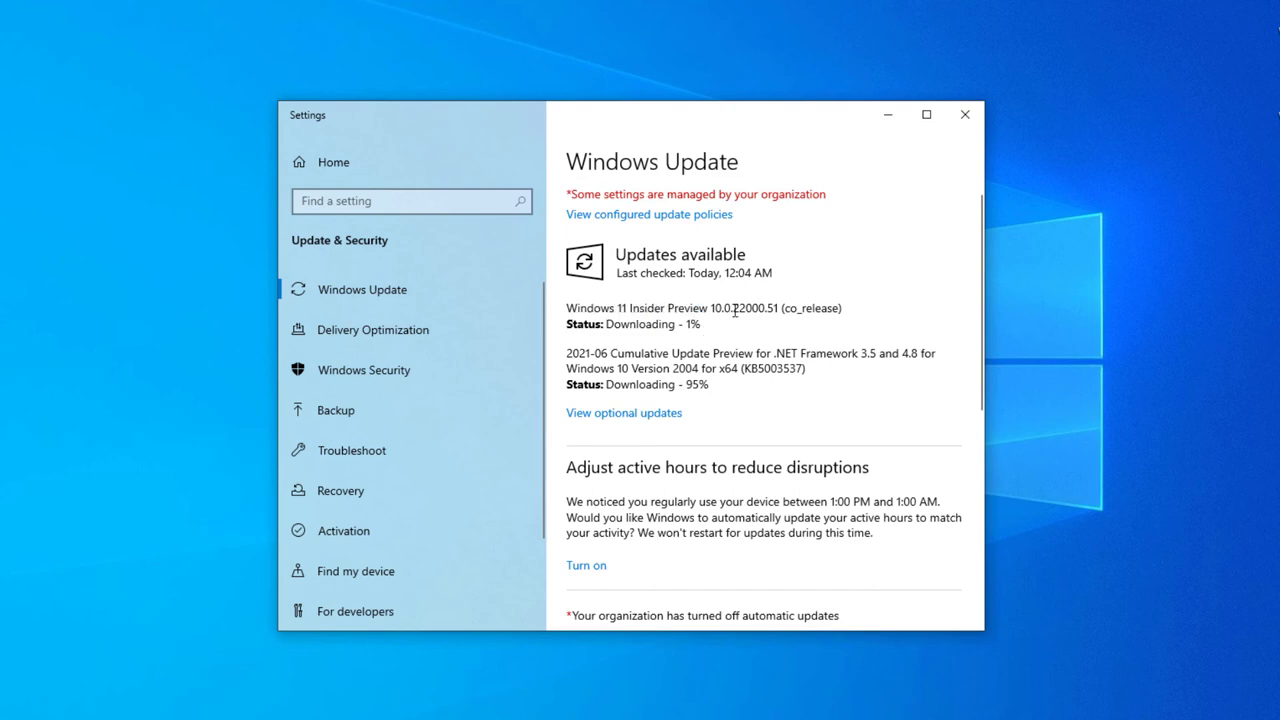